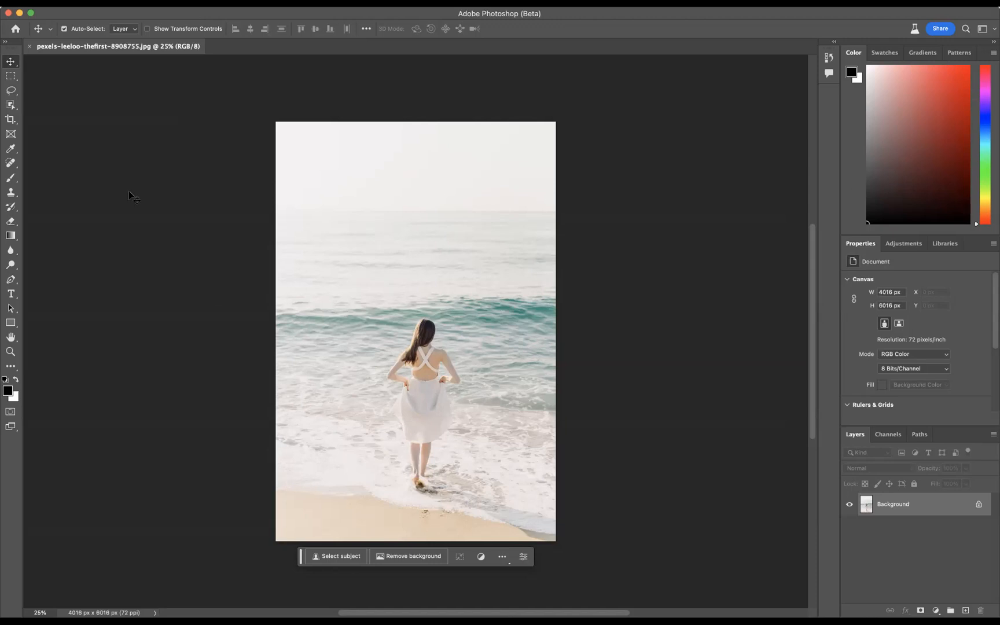
Extend the canvas with blank space on both sides of the photo using Crop, making it about 7493 px wide.
left_click(11, 119)
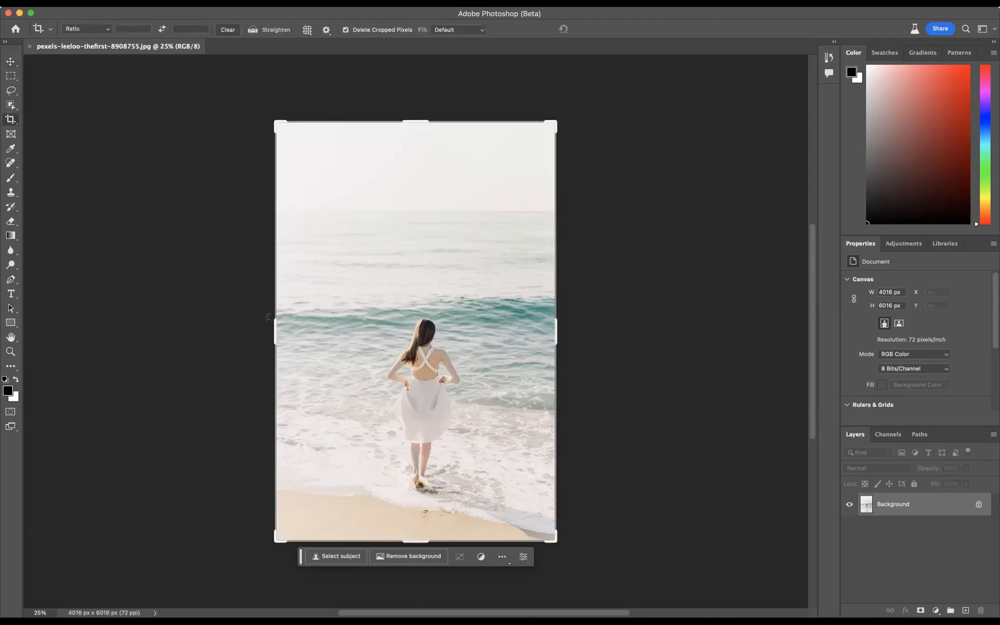
left_click_drag(275, 332, 223, 329)
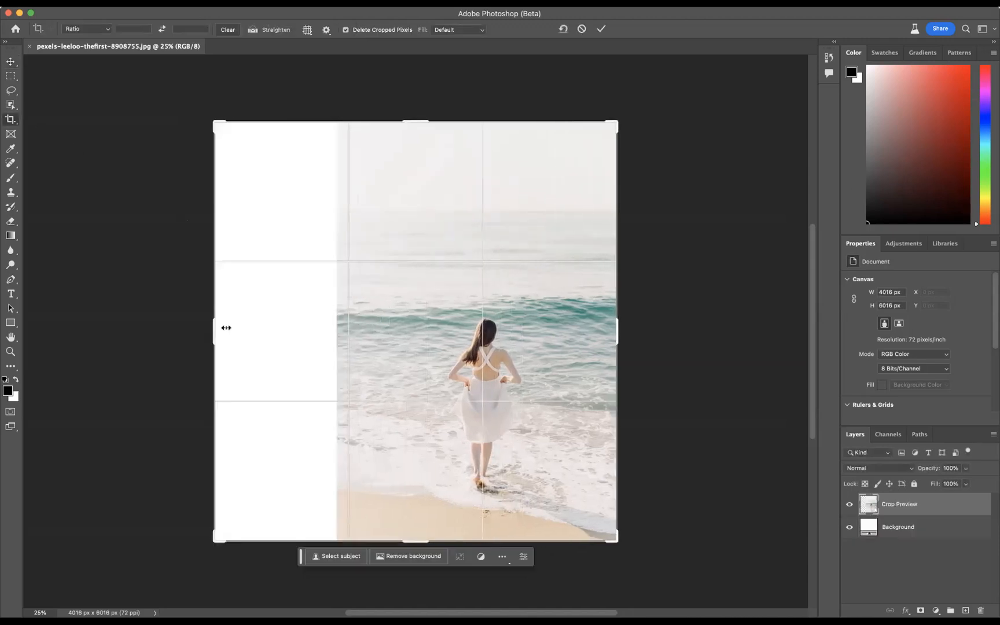
left_click_drag(617, 340, 675, 335)
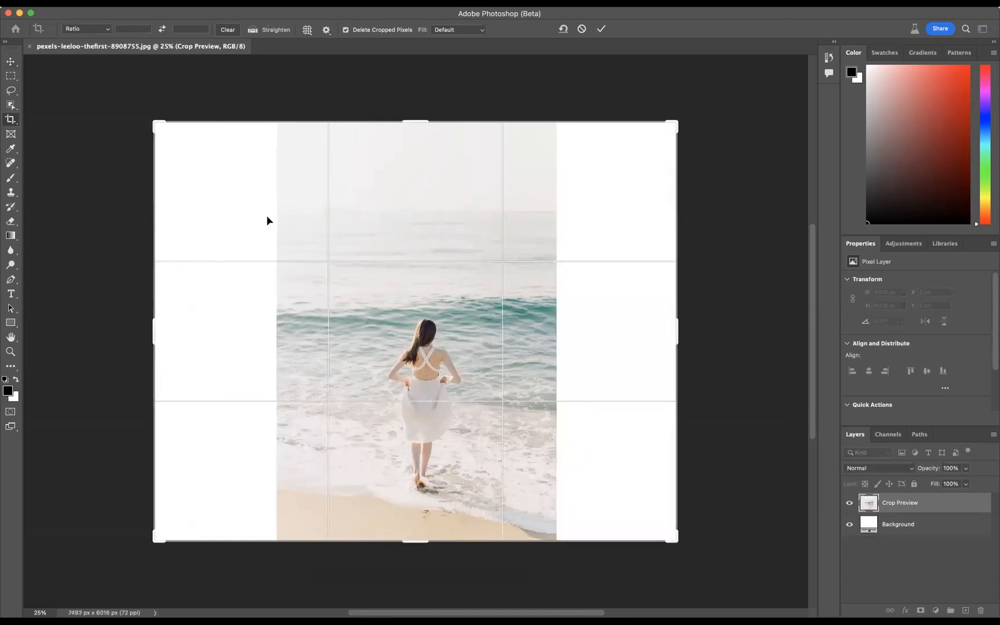
Select both blank side strips with a slight overlap onto the photo and run Generative Fill with an empty prompt.
left_click(10, 77)
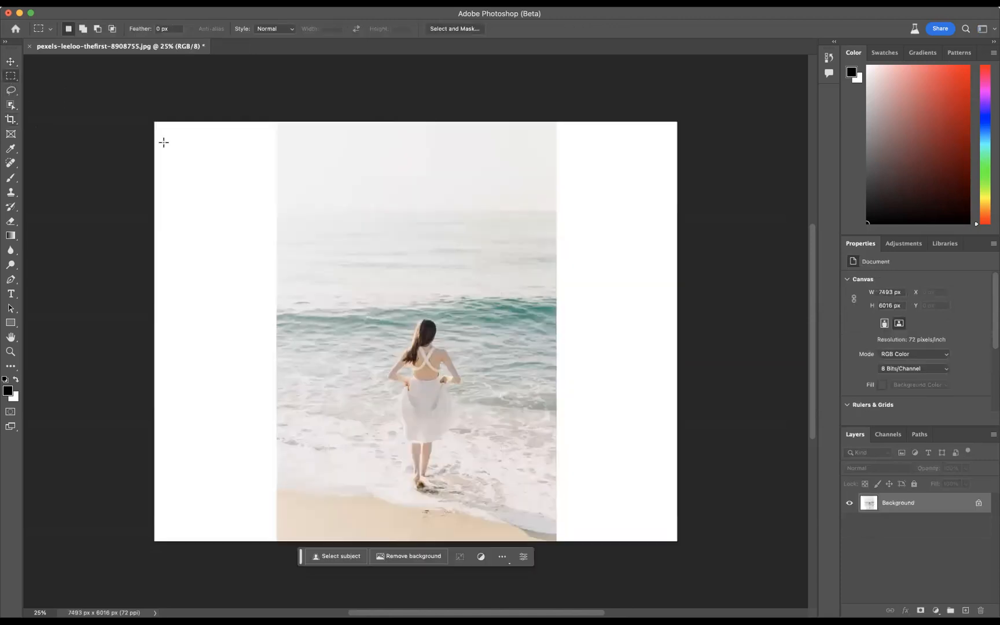
left_click_drag(154, 122, 284, 574)
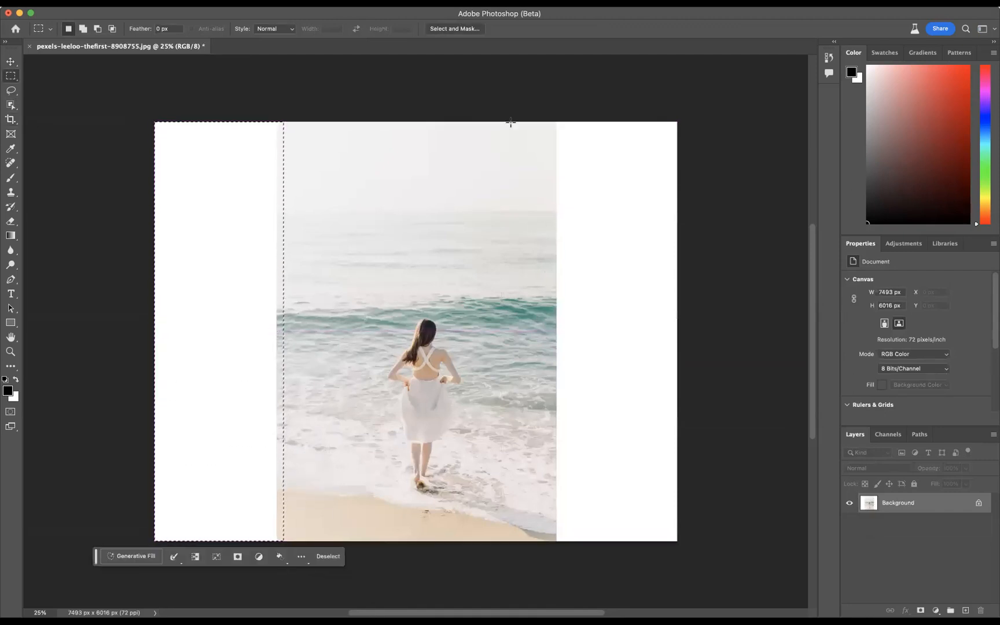
left_click_drag(548, 115, 693, 560)
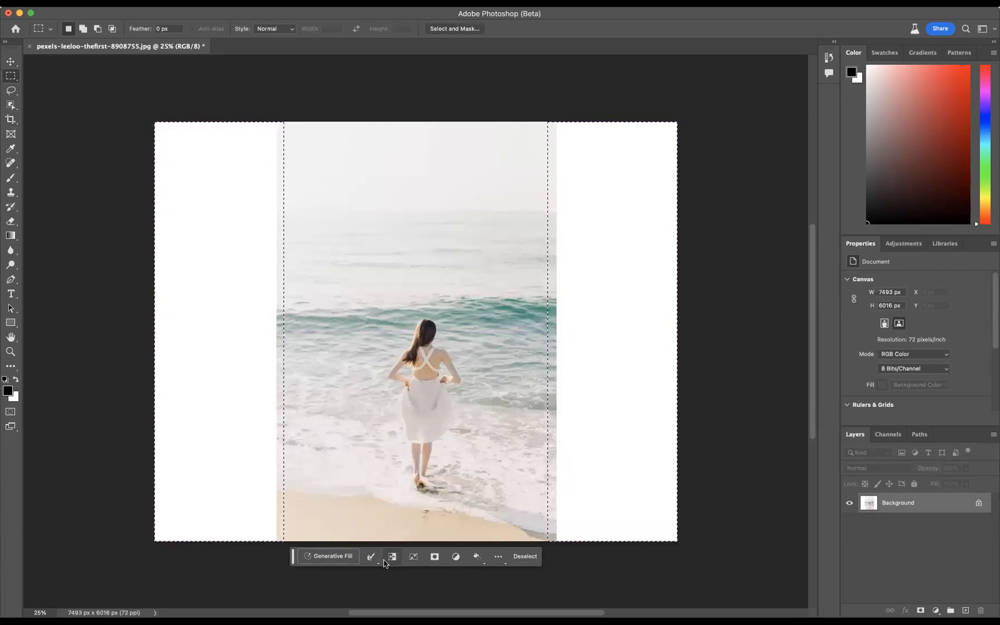
left_click(326, 559)
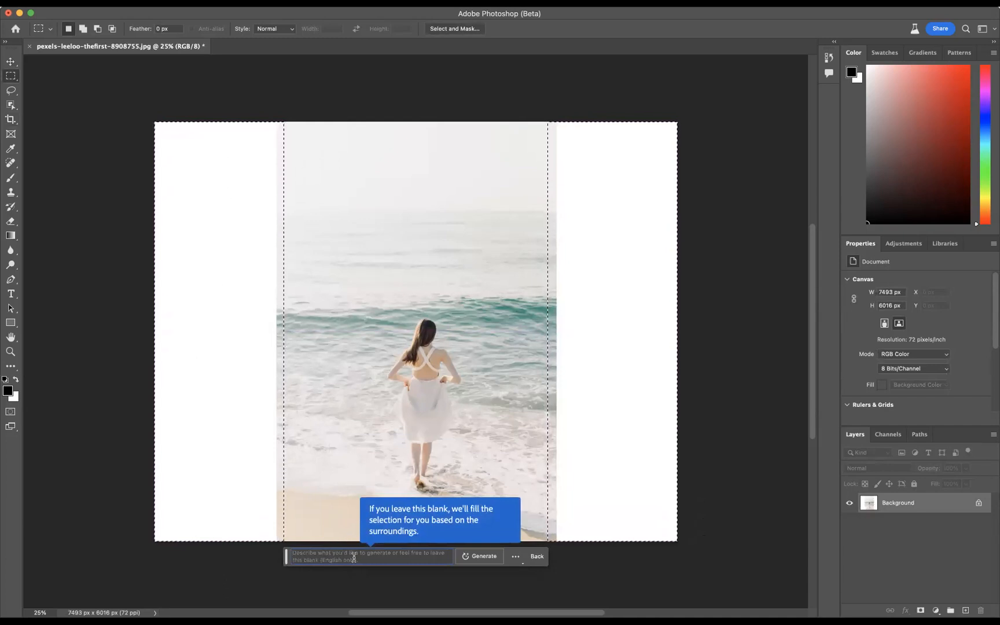
left_click(484, 556)
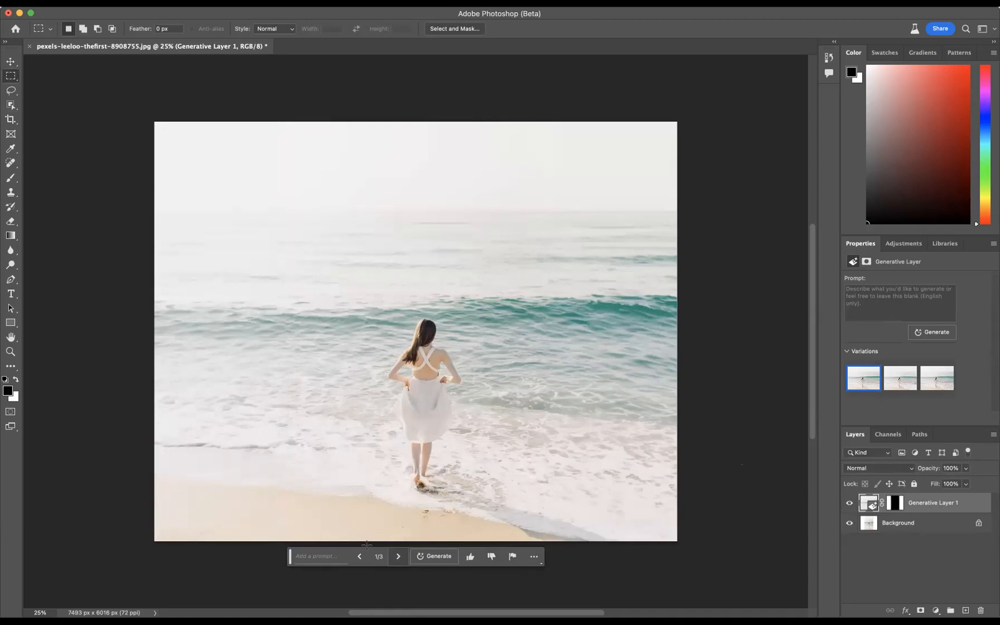
Compare the generated beach extension variations and keep the second one.
left_click(399, 557)
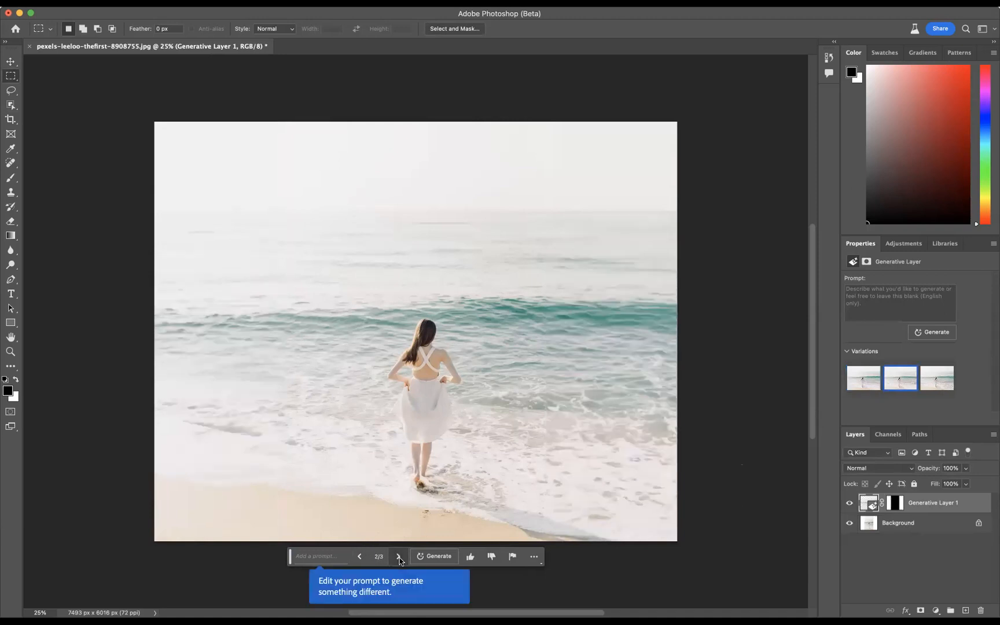
left_click(398, 557)
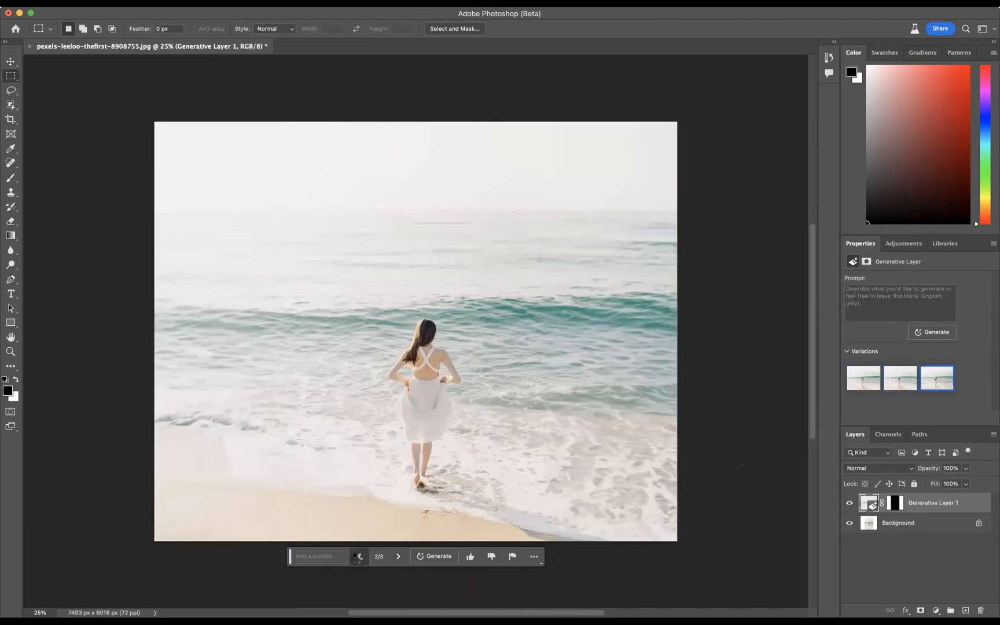
left_click(359, 557)
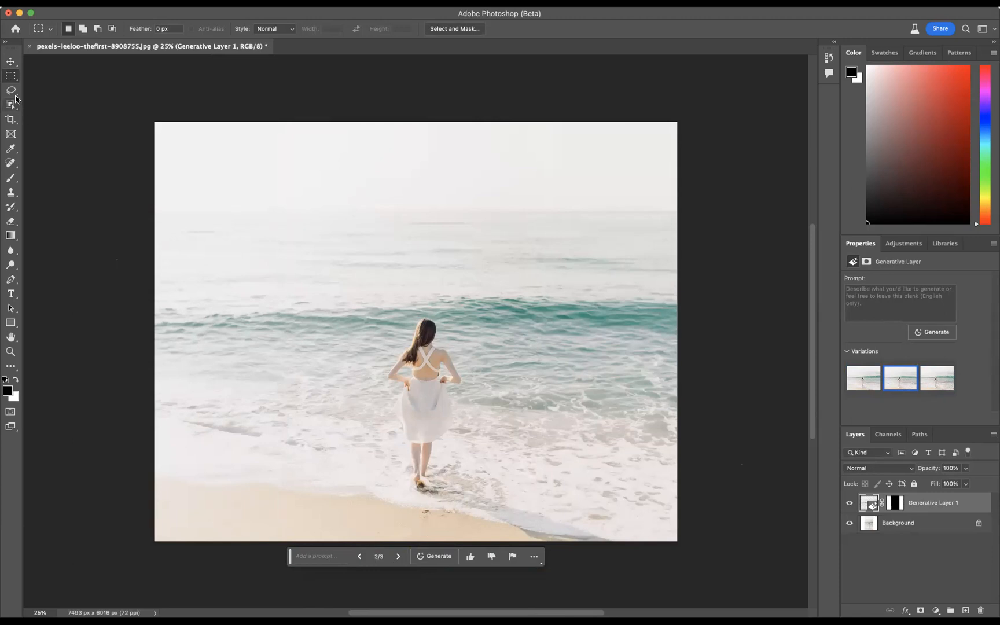
Lasso an oval of sea near the right horizon, generate "big boat in the distance" there, and keep the third variation.
left_click(11, 91)
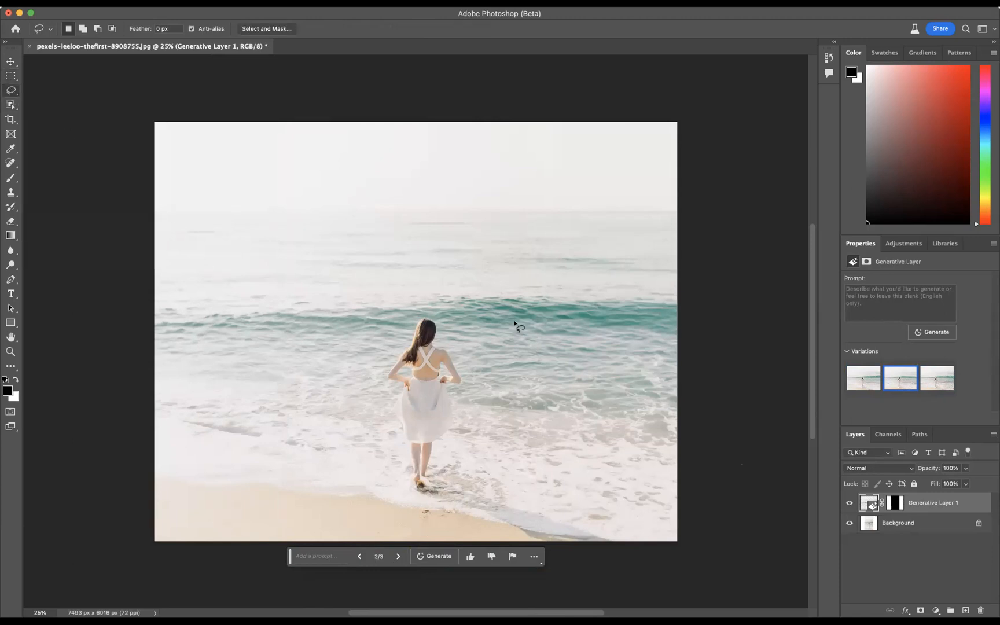
mouse_move(589, 220)
left_mouse_down()
mouse_move(520, 239)
mouse_move(606, 252)
mouse_move(662, 249)
mouse_move(667, 234)
mouse_move(589, 221)
left_mouse_up()
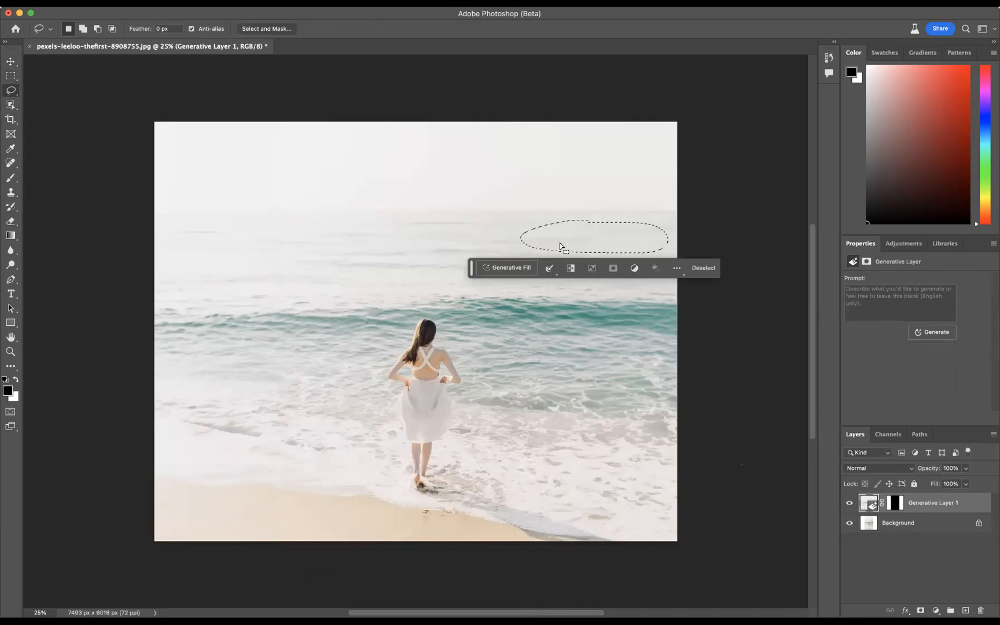
left_click(512, 268)
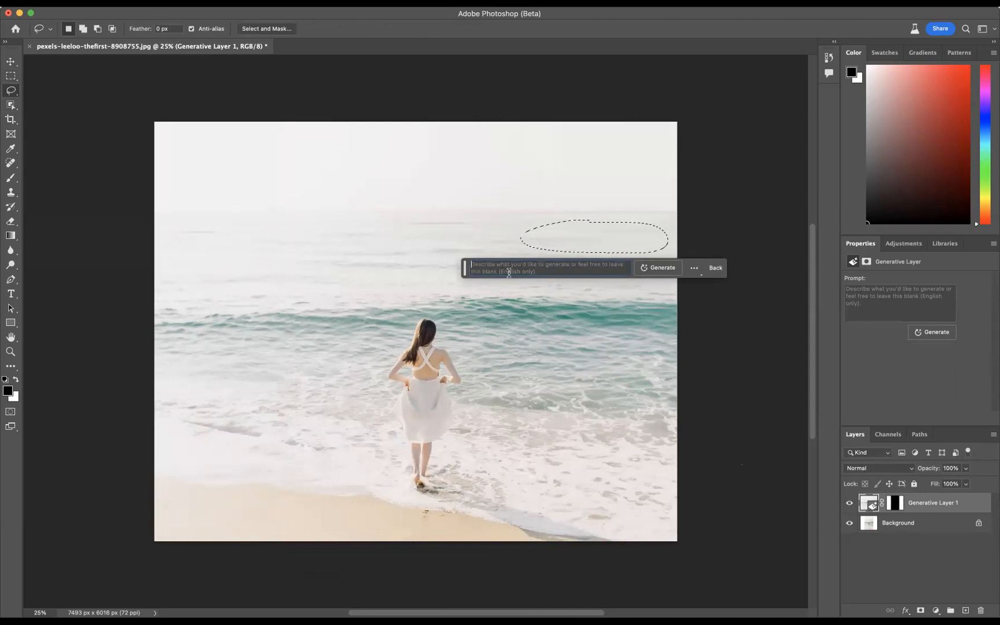
type("big boat")
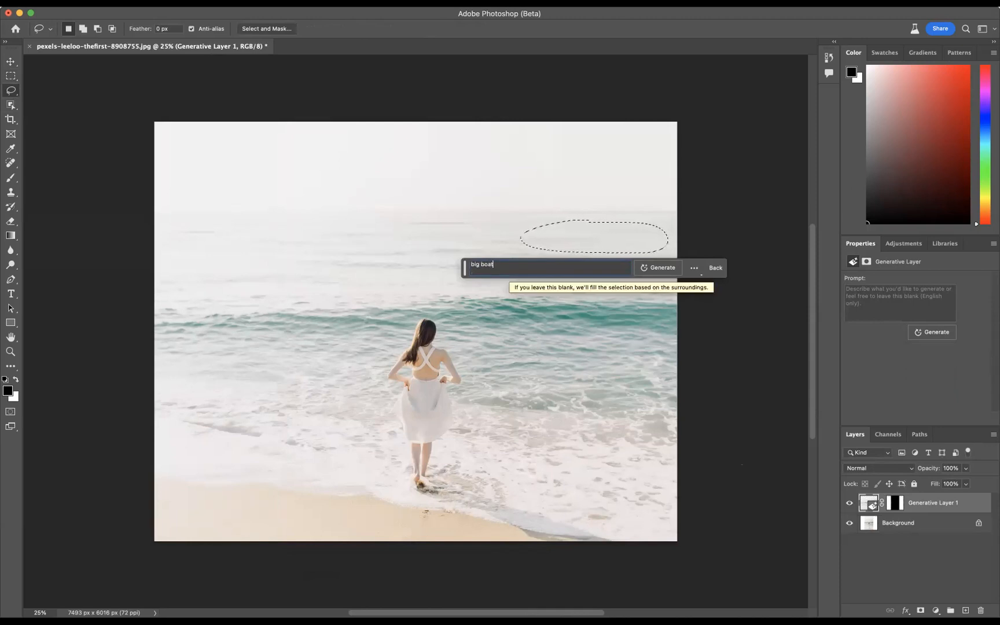
type(" in the distance")
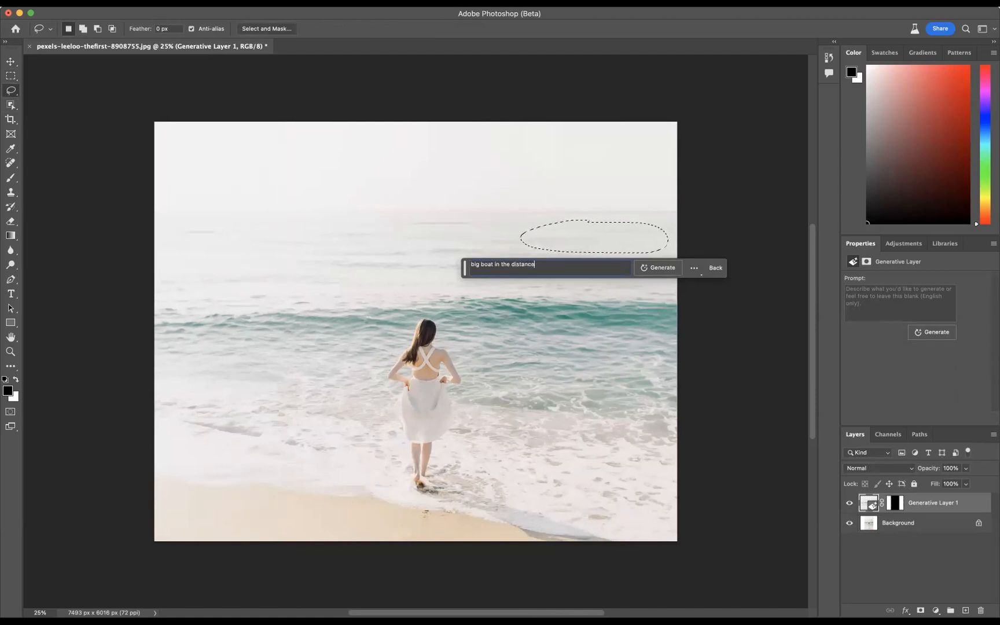
left_click(658, 268)
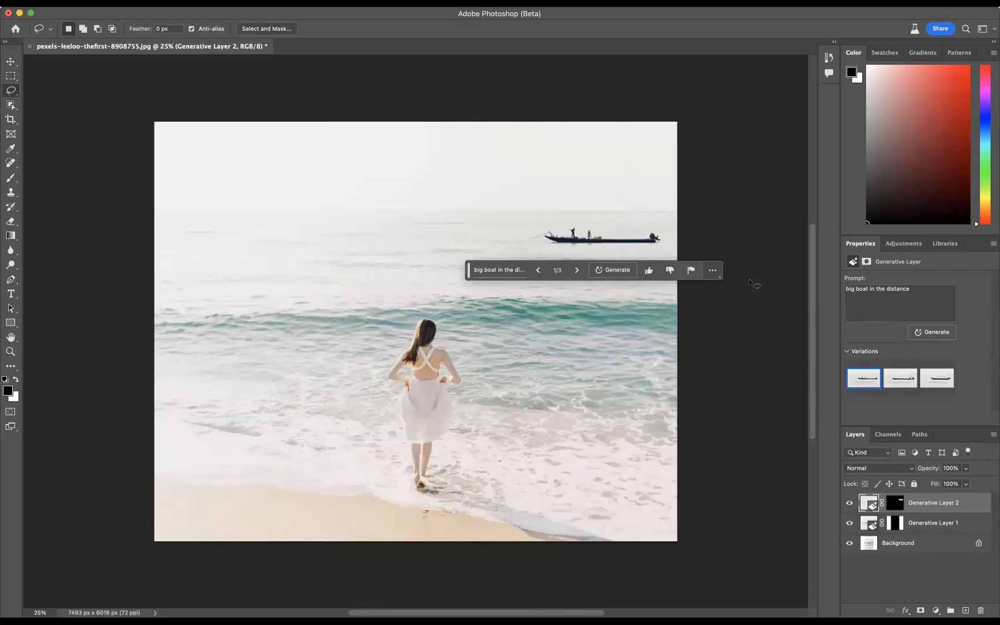
left_click(576, 271)
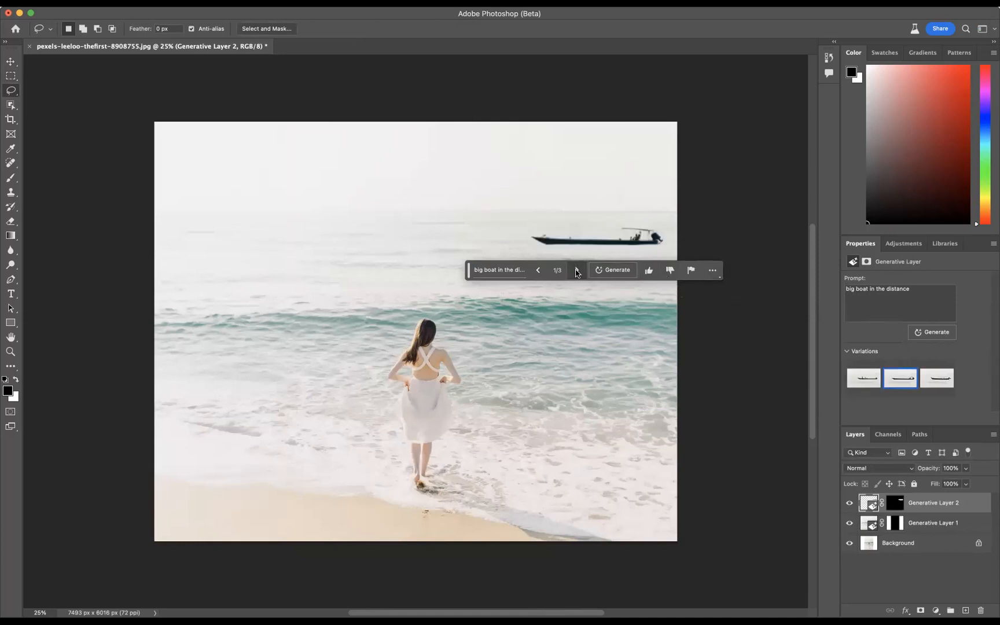
left_click(577, 271)
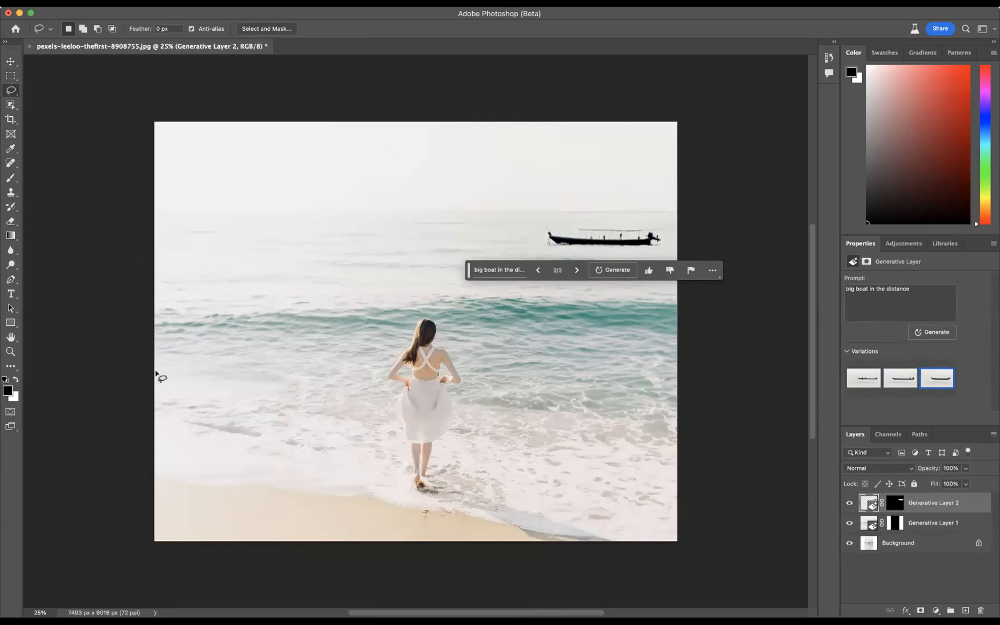
Lasso the photo's upper-left sea and sky, generate "island with light house in the distance", compare the variations and keep the first.
mouse_move(155, 375)
left_mouse_down()
mouse_move(234, 326)
mouse_move(341, 283)
mouse_move(338, 238)
mouse_move(308, 209)
mouse_move(287, 113)
mouse_move(136, 108)
mouse_move(132, 176)
mouse_move(156, 386)
left_mouse_up()
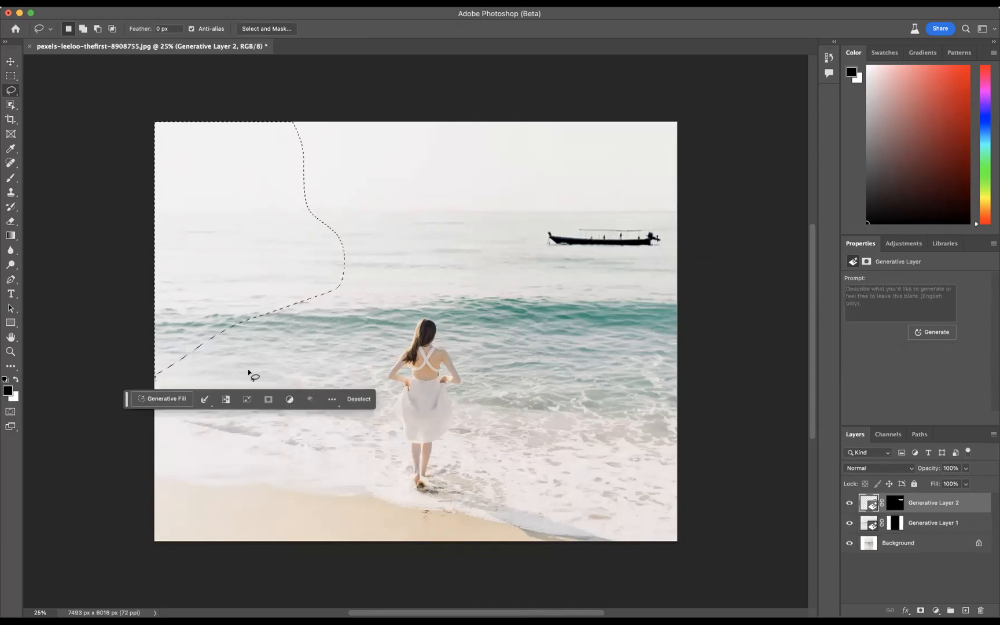
left_click(146, 400)
type("isal")
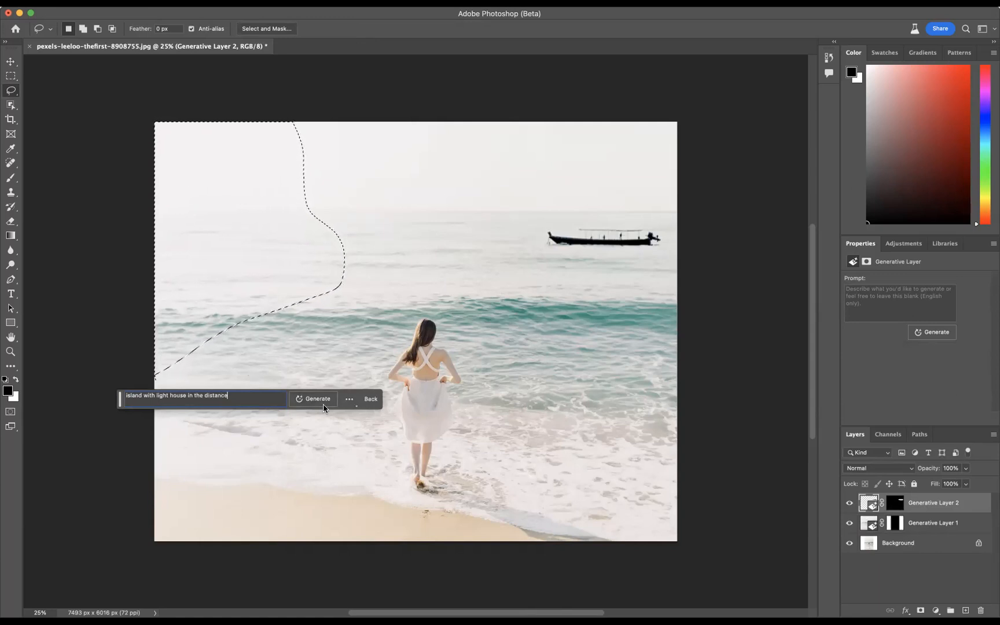
left_click(317, 399)
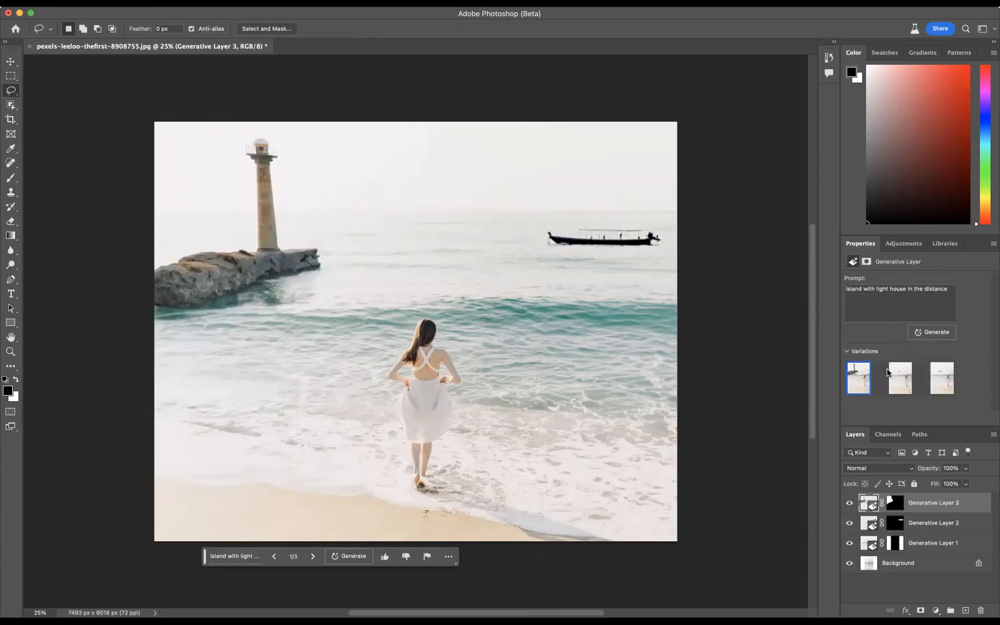
left_click(901, 383)
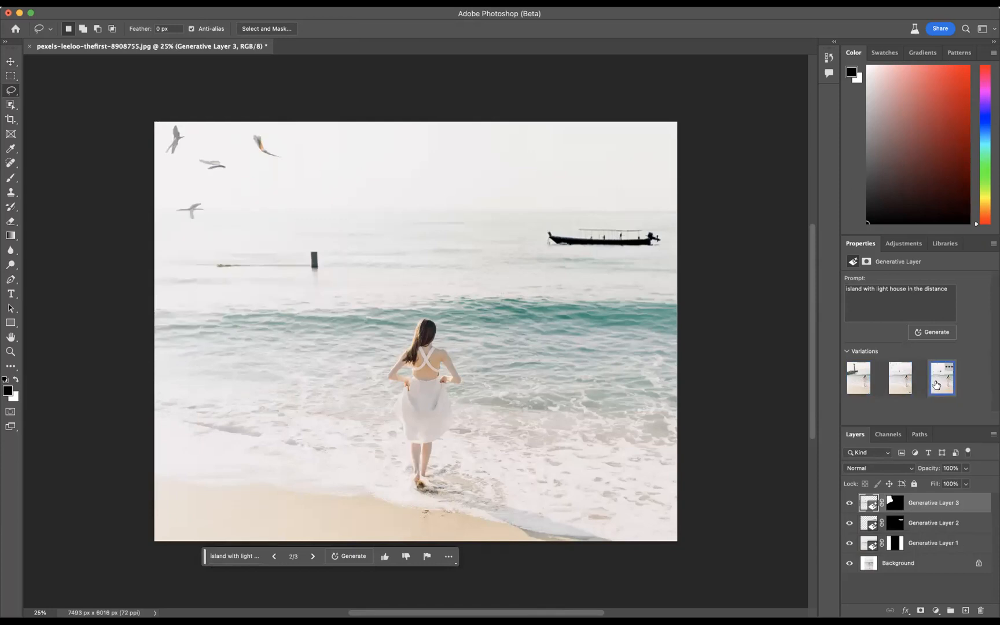
left_click(937, 385)
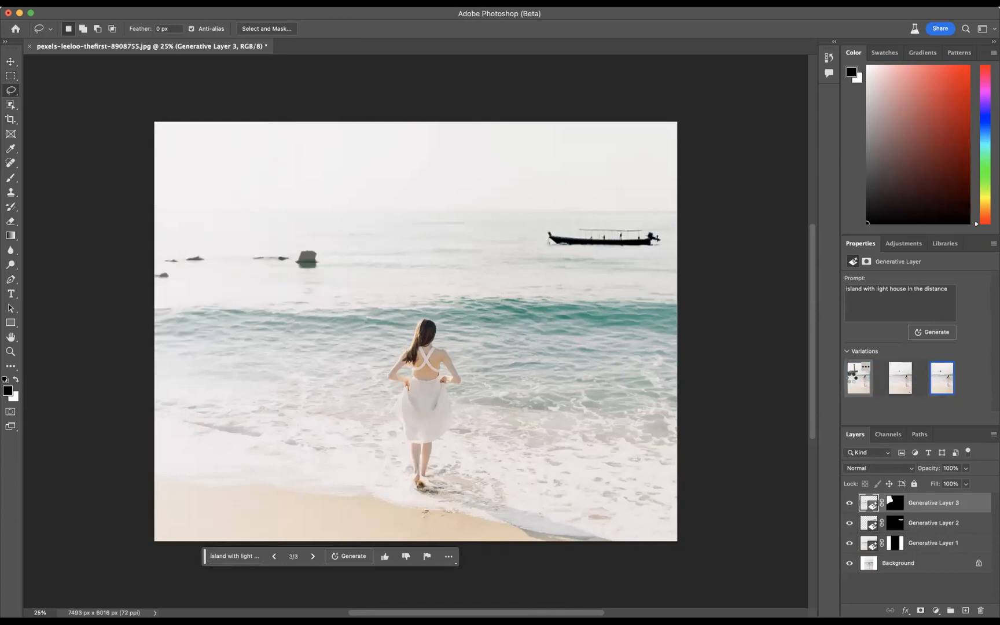
left_click(852, 382)
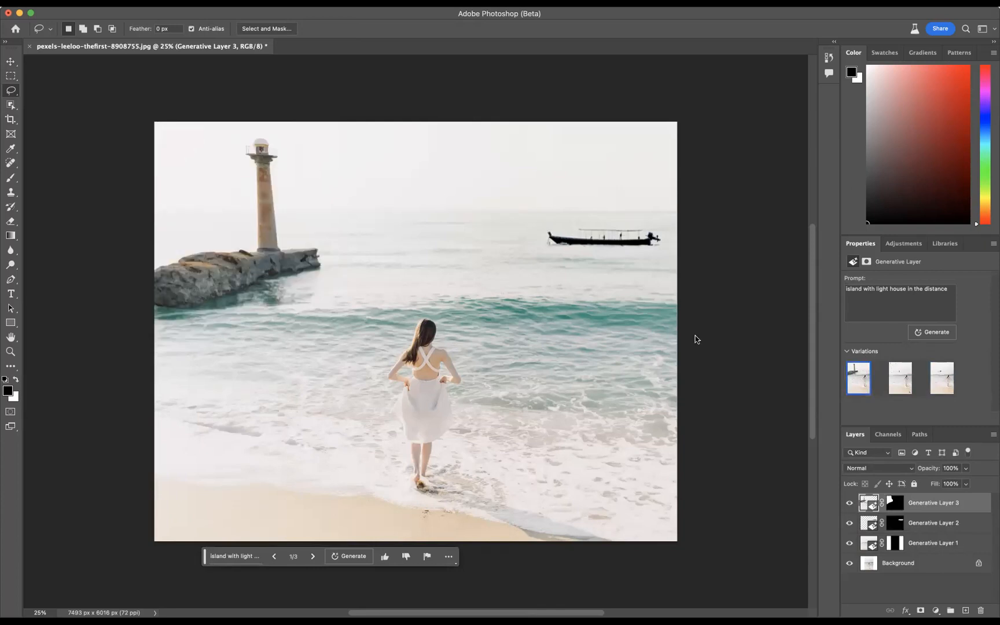
Lasso the sky above the boat down to the horizon and generate "huge volcano in the distance" there.
mouse_move(341, 210)
left_mouse_down()
mouse_move(435, 153)
mouse_move(524, 127)
mouse_move(649, 114)
mouse_move(682, 122)
mouse_move(689, 169)
mouse_move(676, 212)
mouse_move(343, 215)
left_mouse_up()
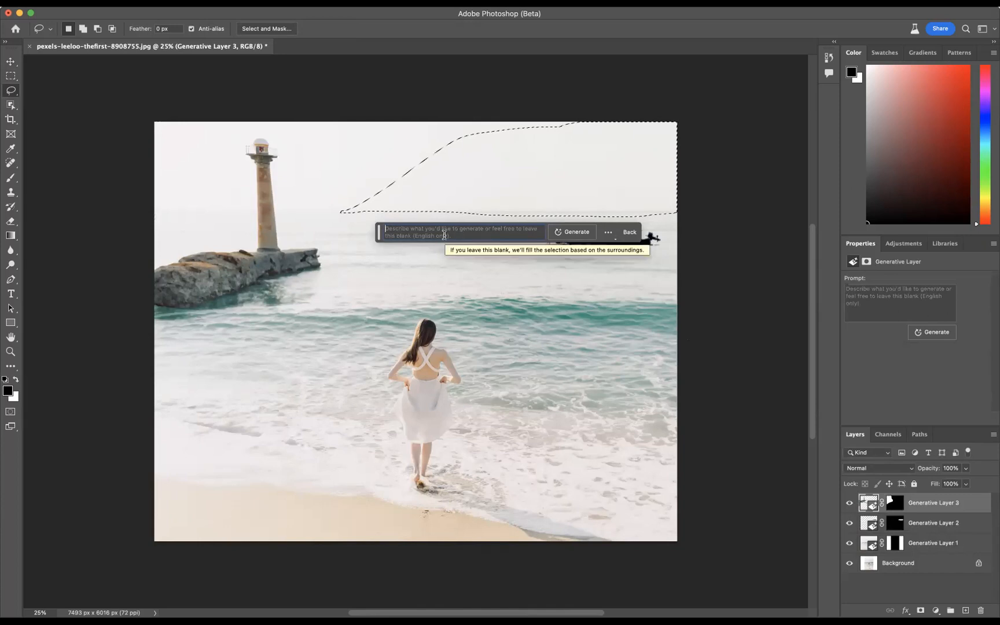
type("huge volcano")
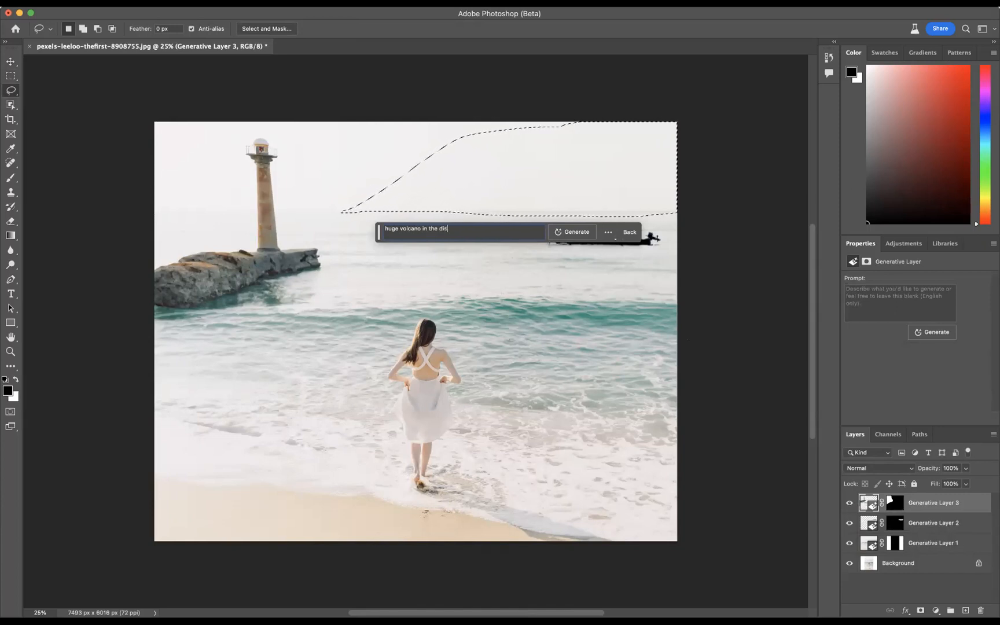
type("in the distance")
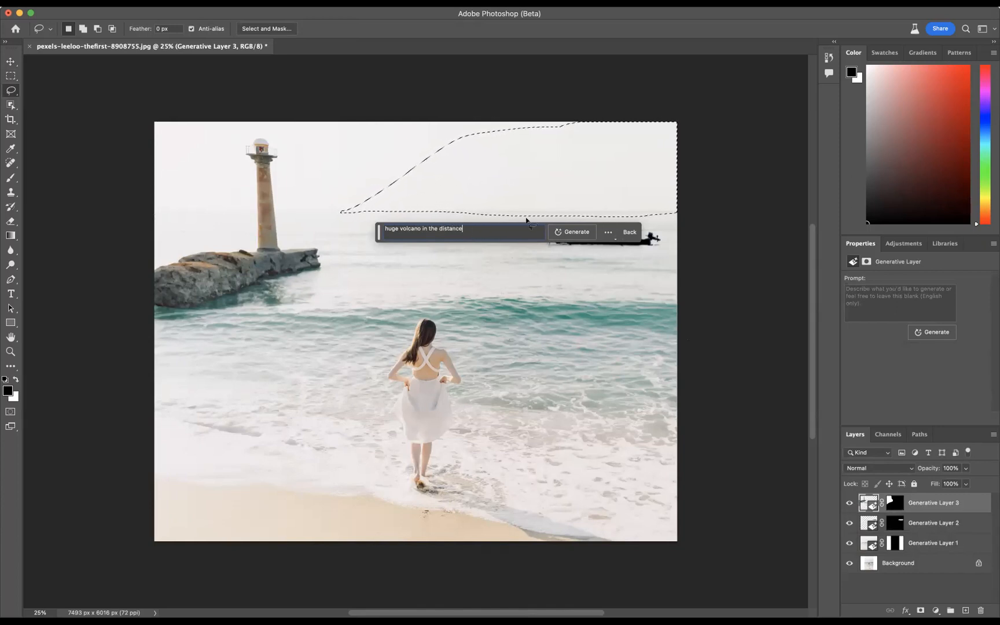
left_click(582, 235)
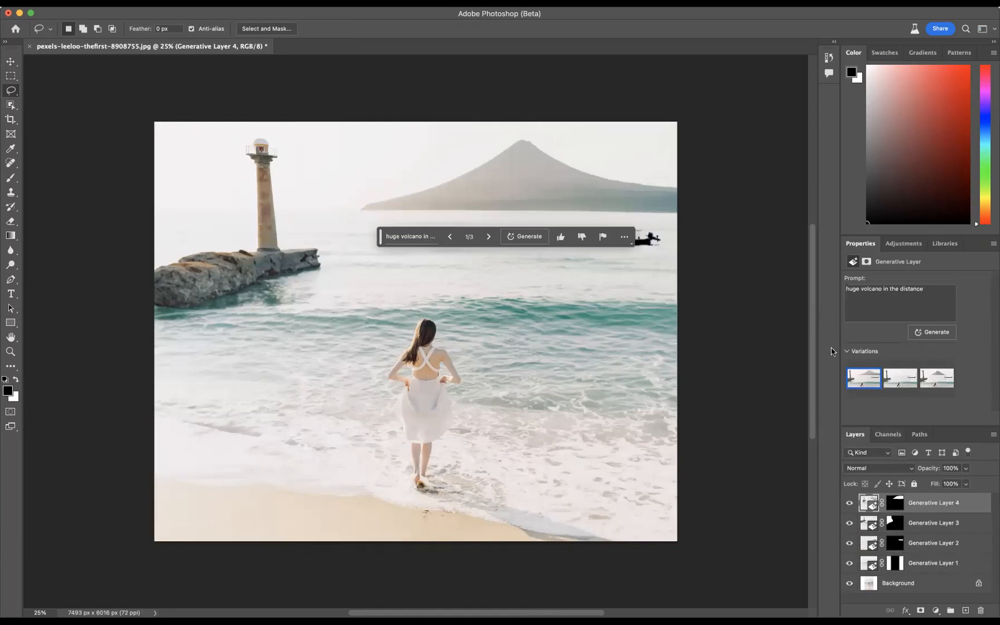
Compare the three volcano variations and return to the first one.
left_click(899, 381)
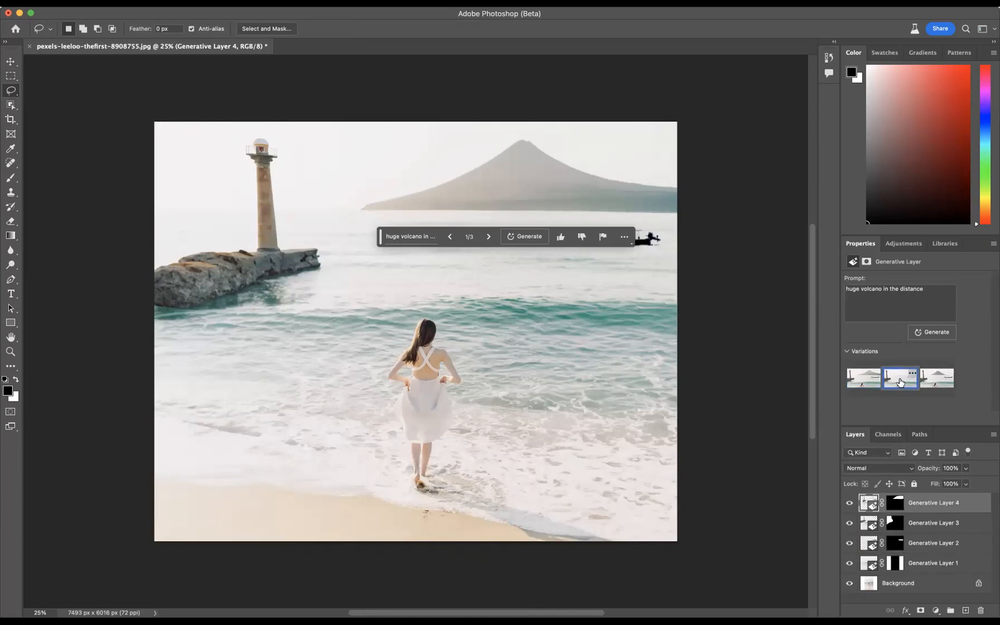
left_click(938, 380)
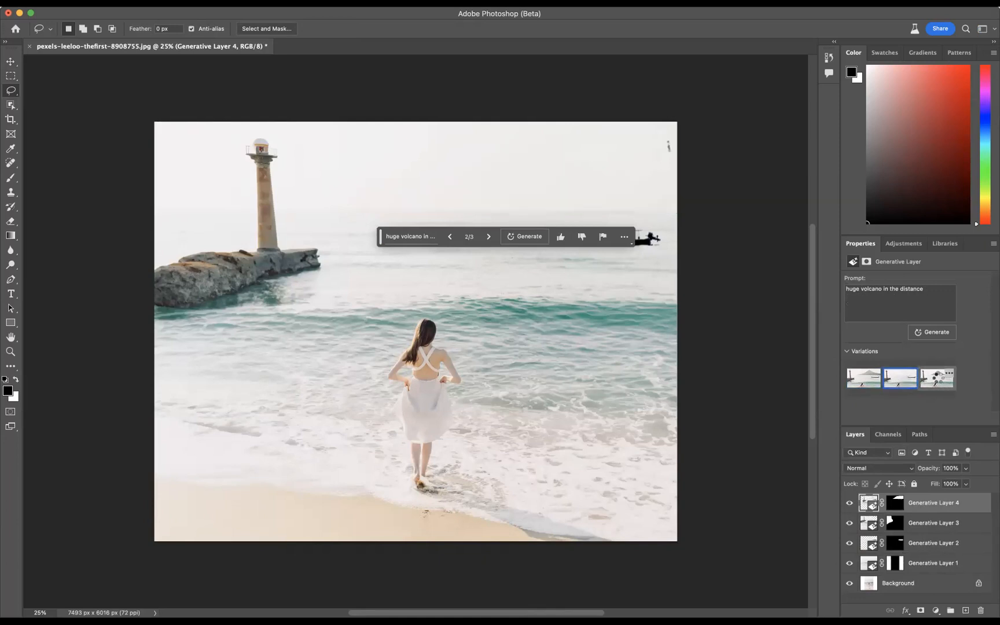
left_click(863, 381)
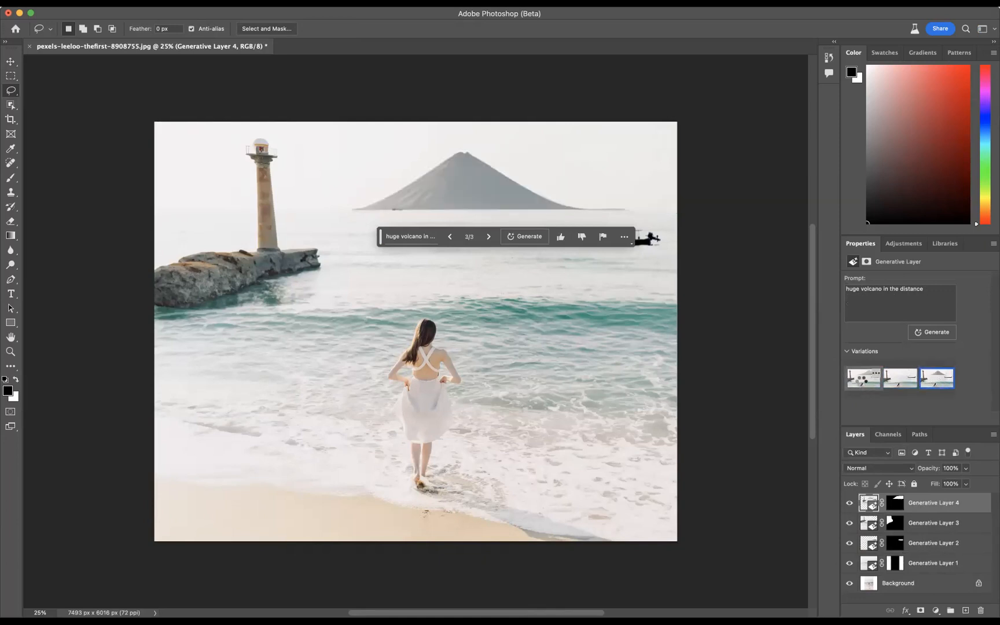
left_click(862, 383)
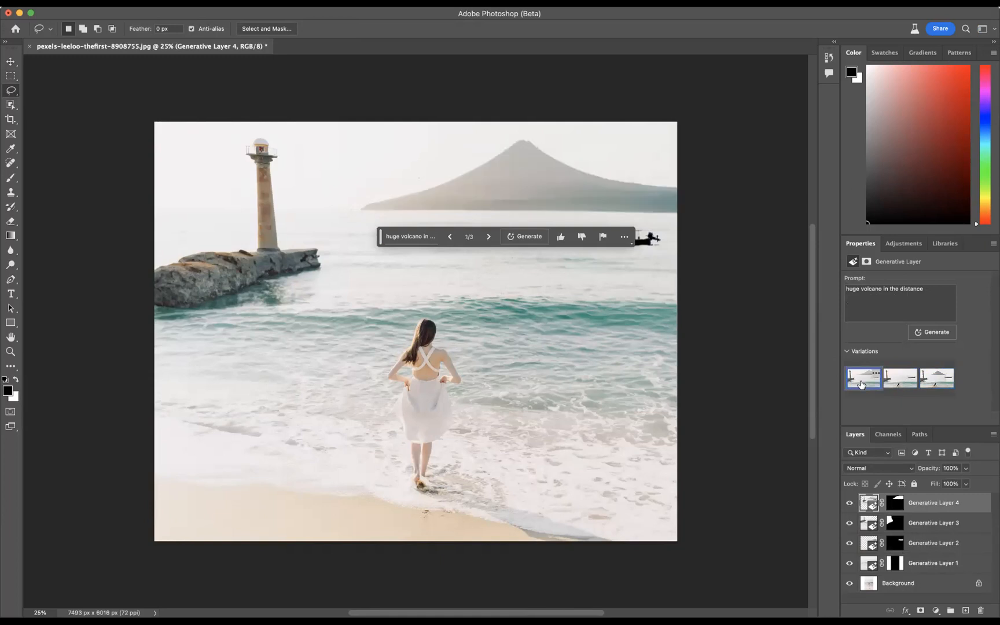
left_click(938, 381)
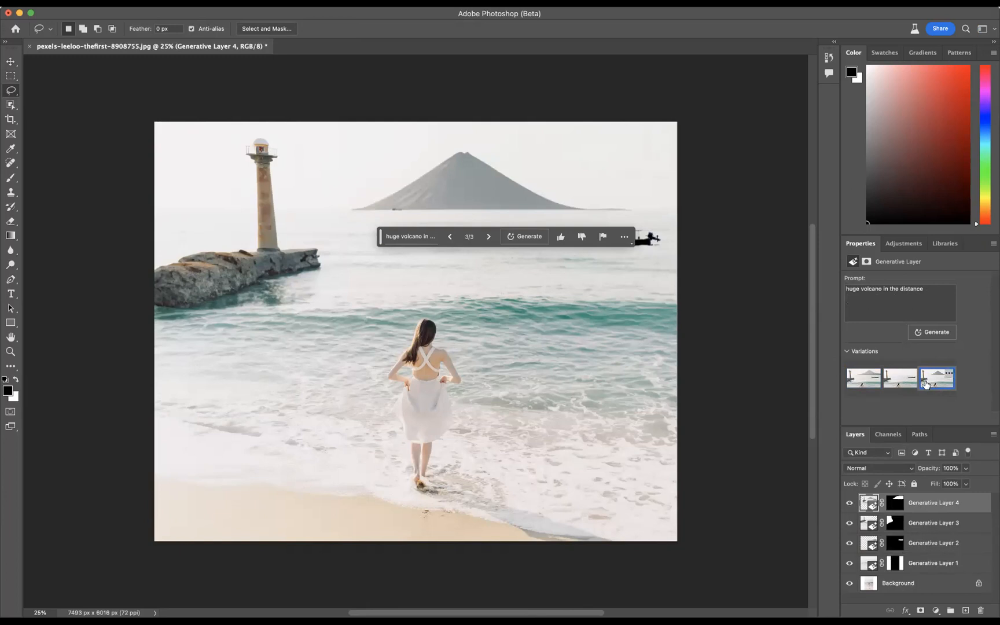
left_click(861, 378)
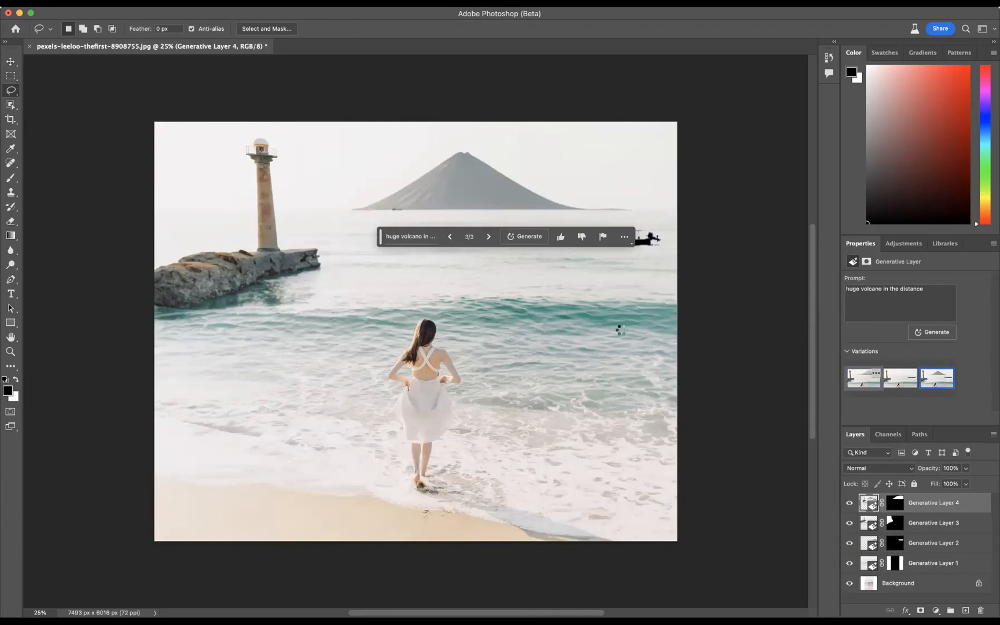
Lasso the photo's lower-right corner diagonally from the sea to the sand, generate "palm tree" there, and keep the second variation.
mouse_move(687, 271)
left_mouse_down()
mouse_move(520, 390)
mouse_move(467, 444)
mouse_move(416, 509)
mouse_move(414, 562)
mouse_move(516, 573)
mouse_move(747, 553)
mouse_move(742, 395)
mouse_move(691, 270)
left_mouse_up()
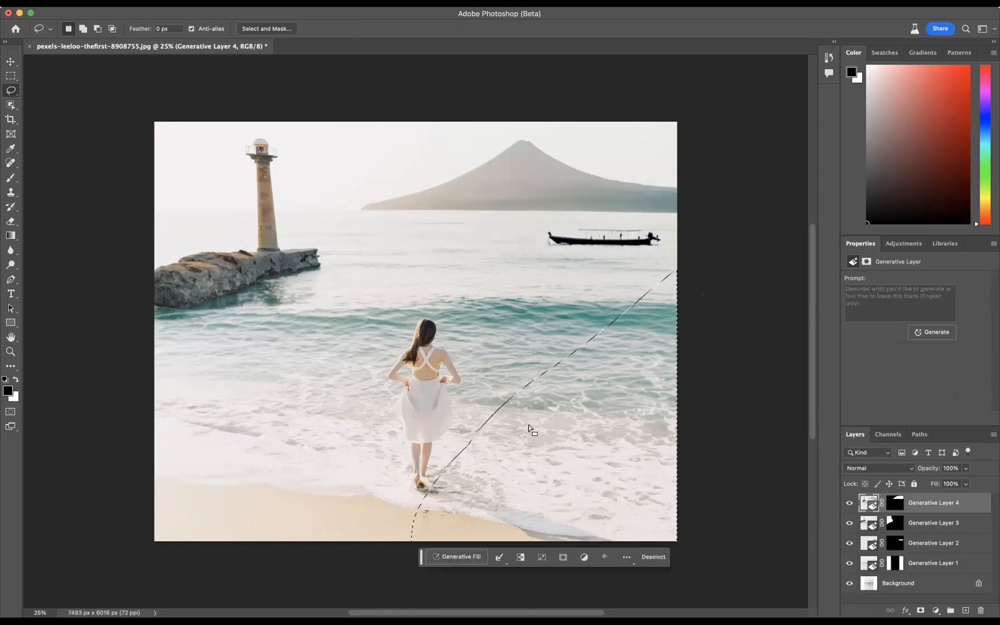
left_click(454, 556)
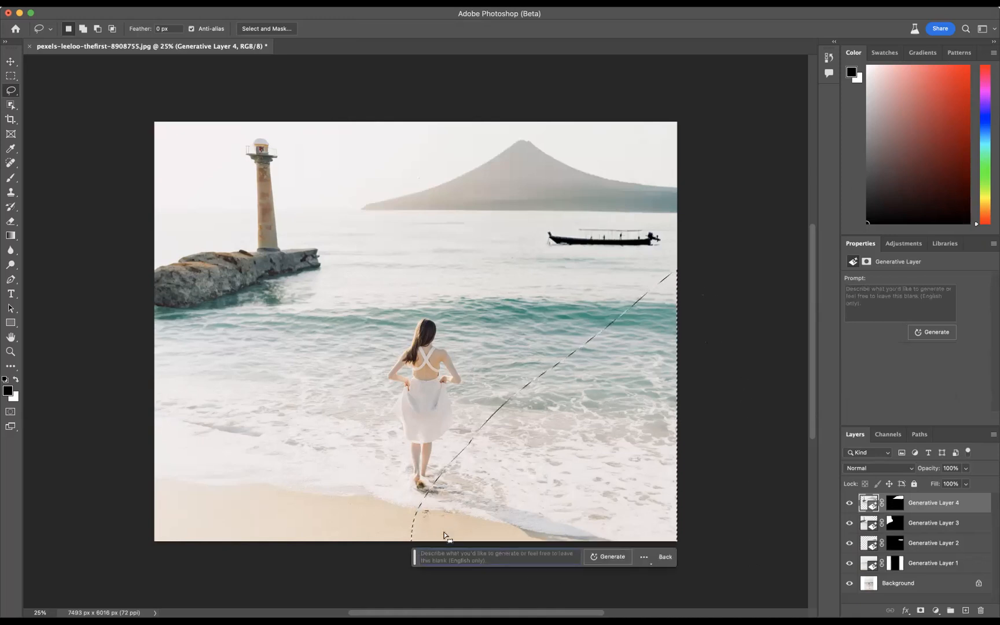
type("palm tree")
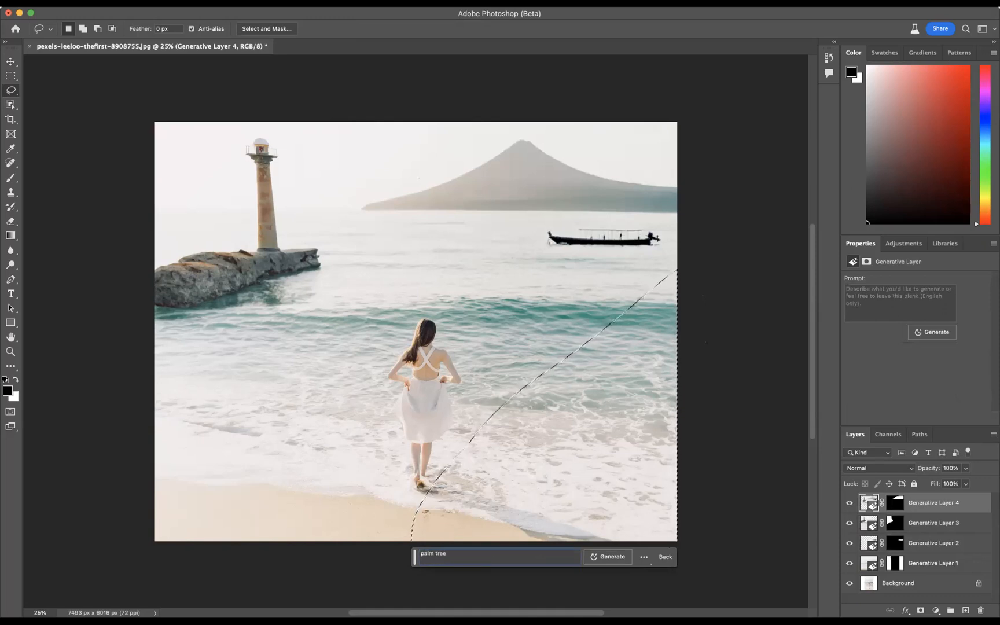
key("Return")
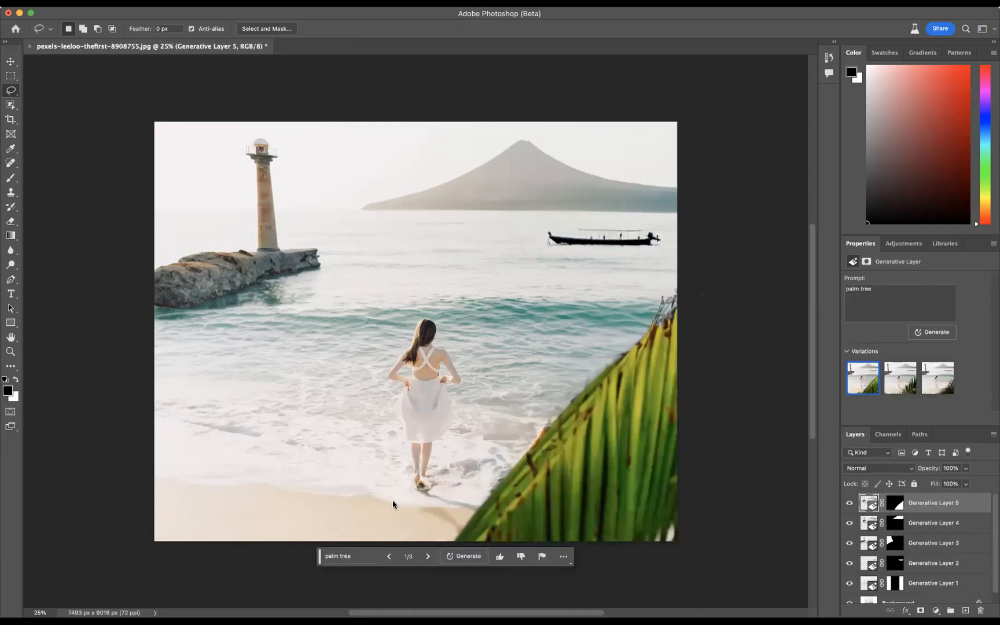
left_click(900, 382)
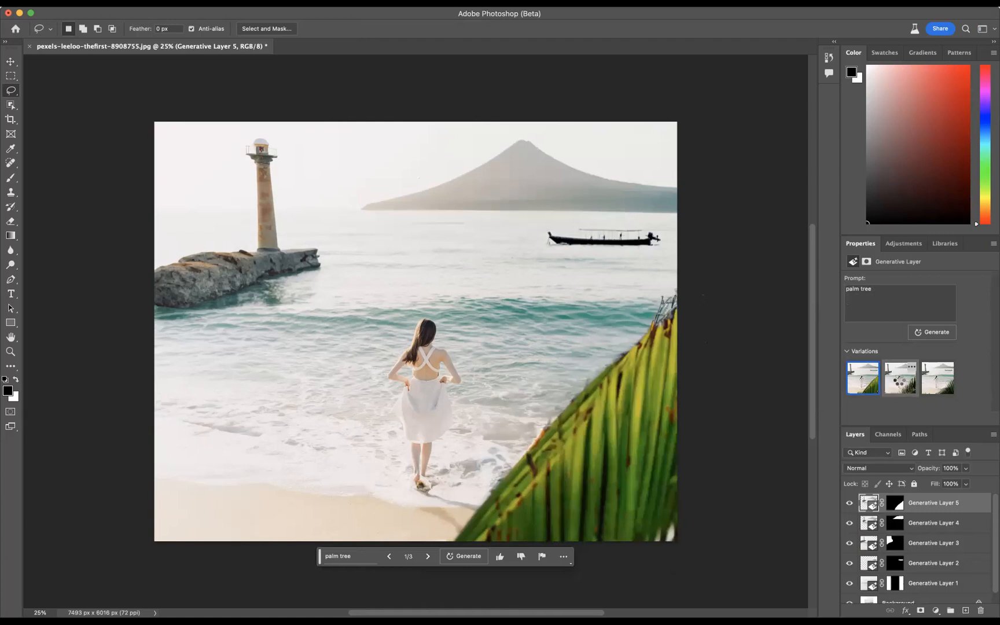
left_click(936, 381)
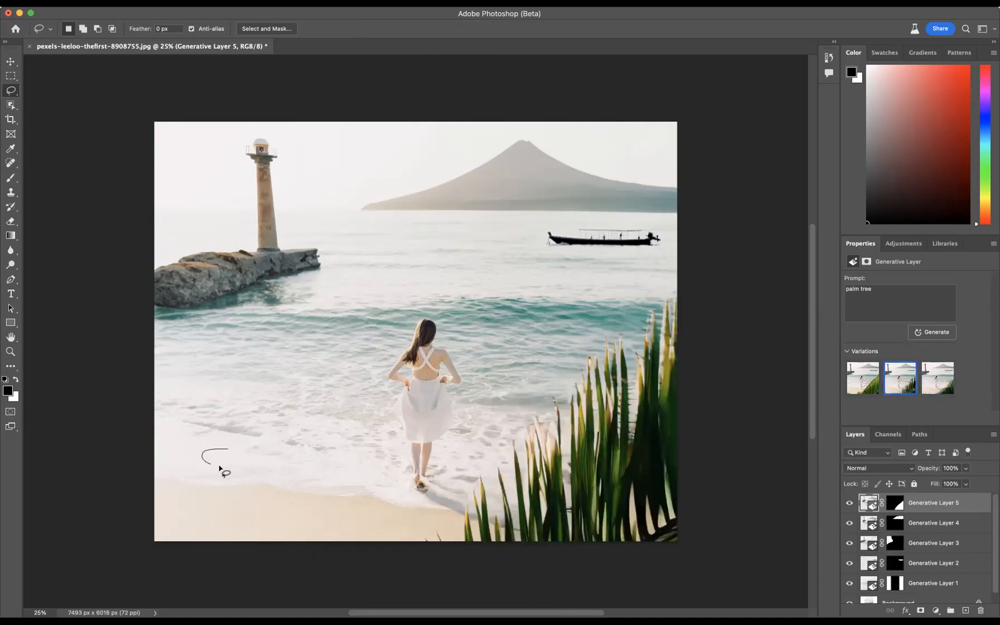
Lasso a small oval on the lower-left shore, generate "star fish in the sand" there, compare the variations and keep the second.
left_click_drag(224, 449, 202, 462)
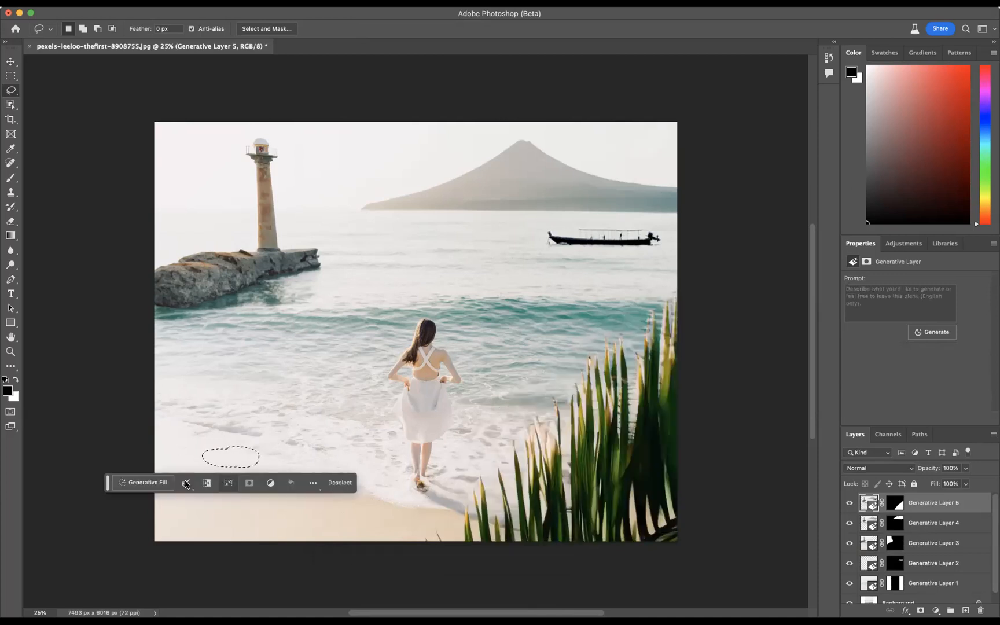
type("star fish in the sand")
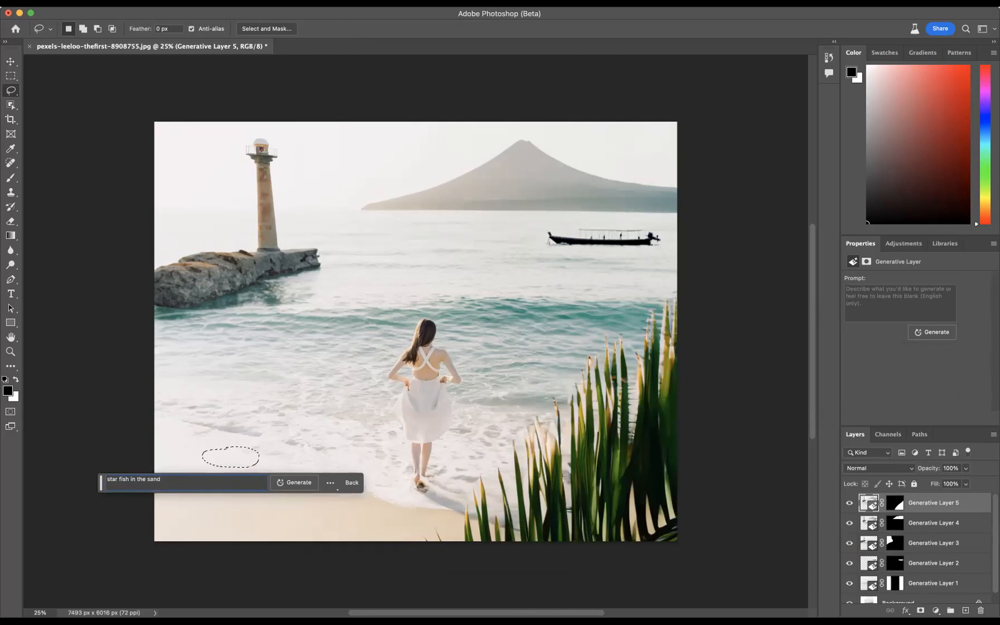
key("Return")
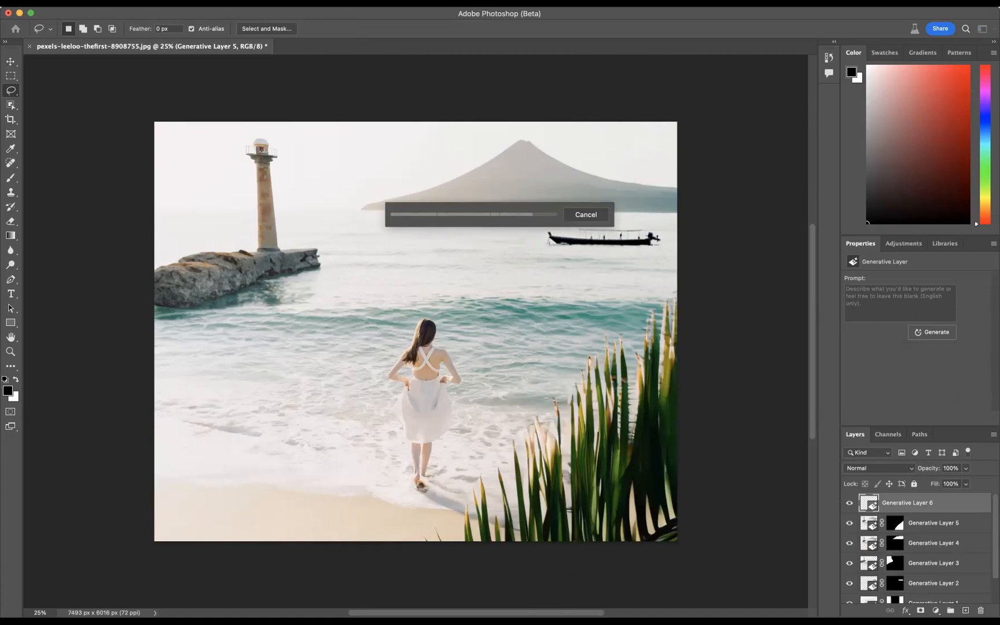
left_click(890, 388)
left_click(941, 385)
left_click(901, 381)
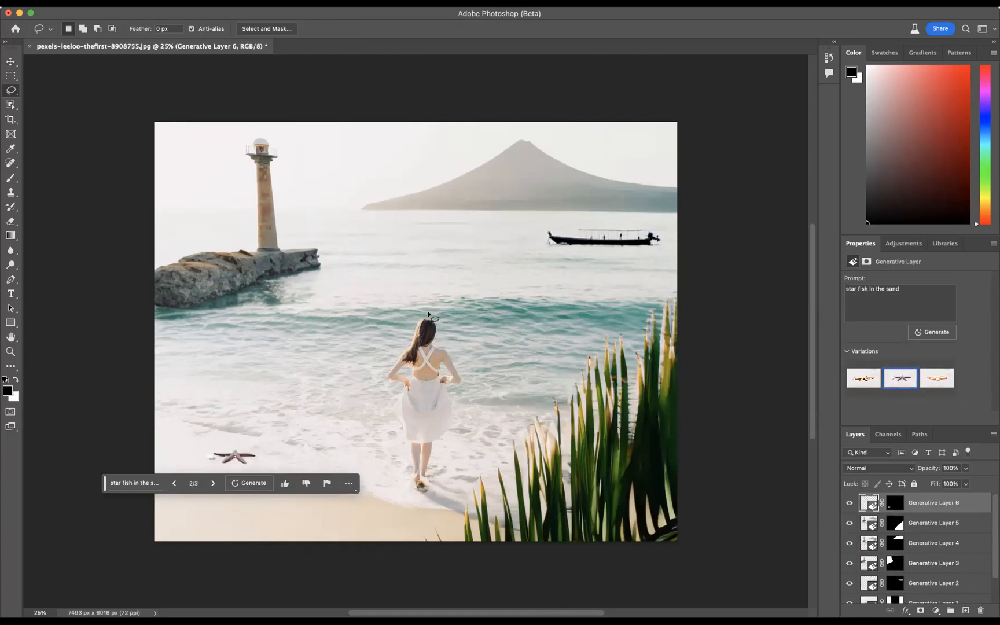
Lasso a flat oval around the top of the woman's head, generate "hat on lady", compare the variations and keep the first.
mouse_move(428, 314)
left_mouse_down()
mouse_move(395, 324)
mouse_move(457, 329)
mouse_move(461, 320)
mouse_move(428, 314)
left_mouse_up()
left_click(340, 347)
type("hat on lady")
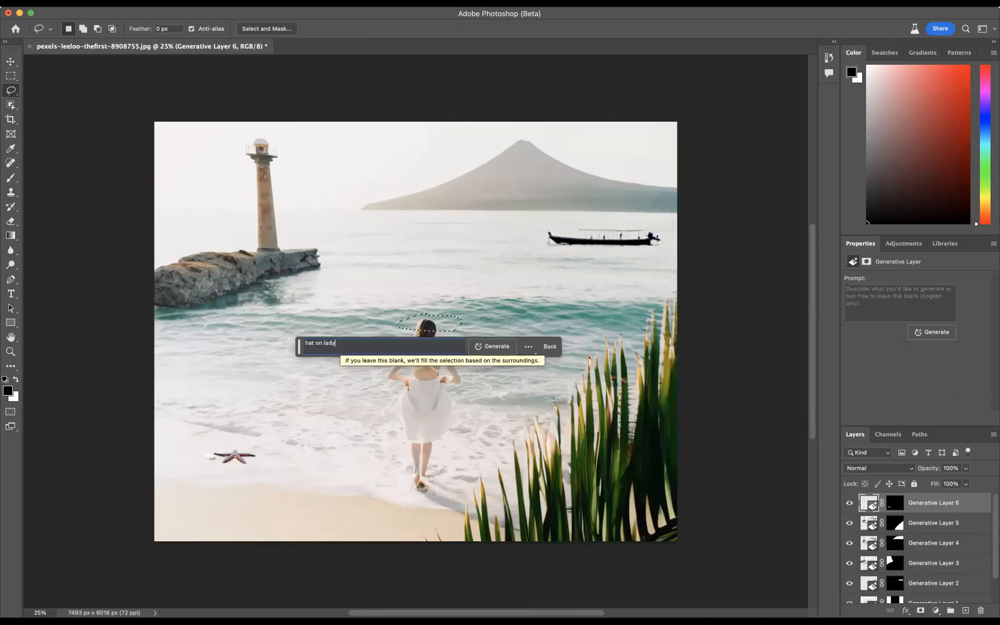
key("Return")
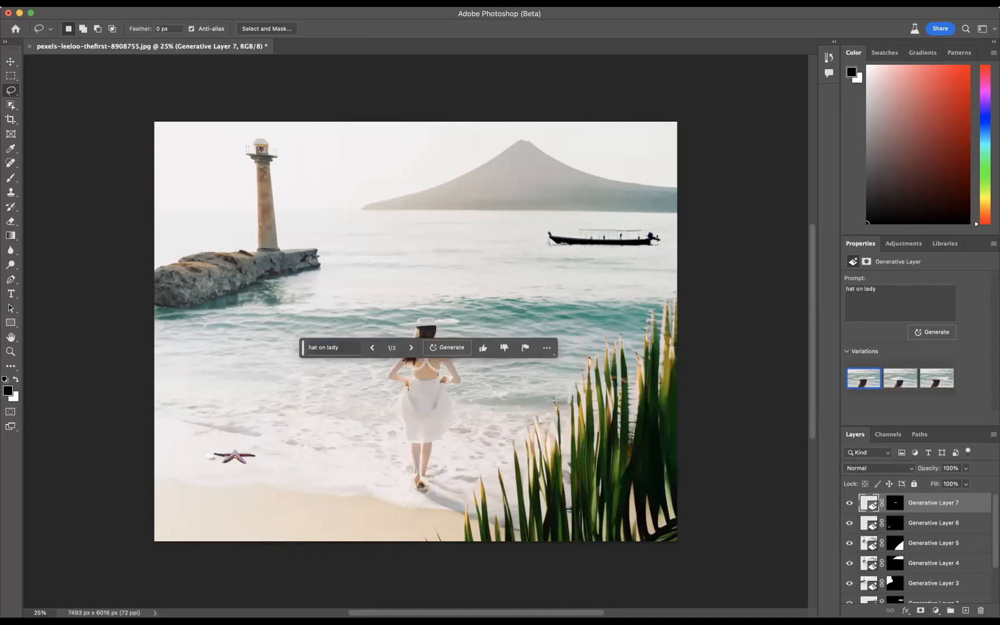
left_click(896, 388)
left_click(939, 383)
left_click(864, 380)
Deselect the layers with the Move tool and display the finished composite in full-screen mode on black.
left_click(12, 60)
left_click(346, 200)
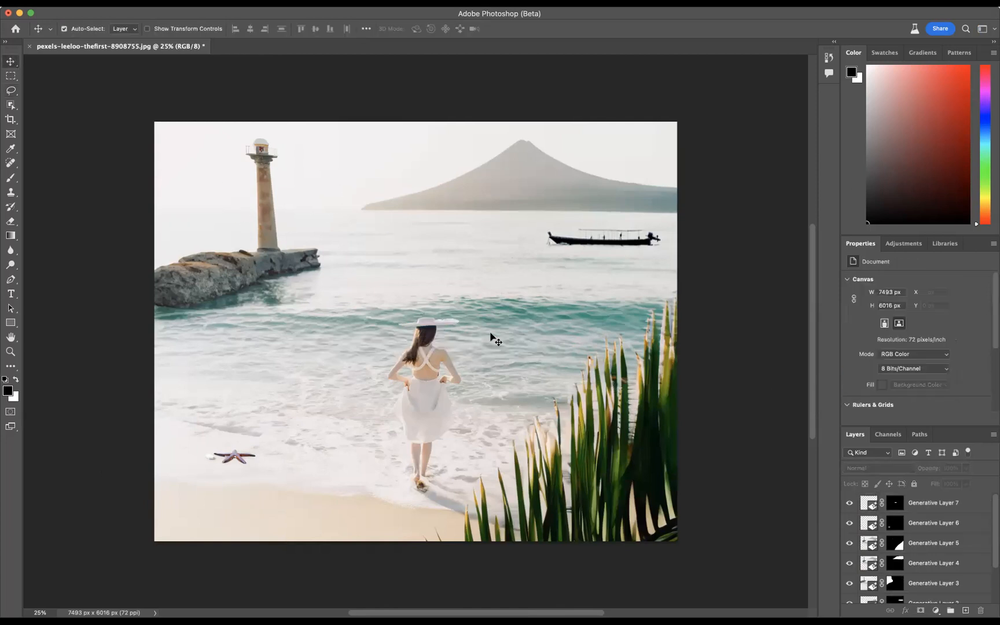
key("f")
key("f")
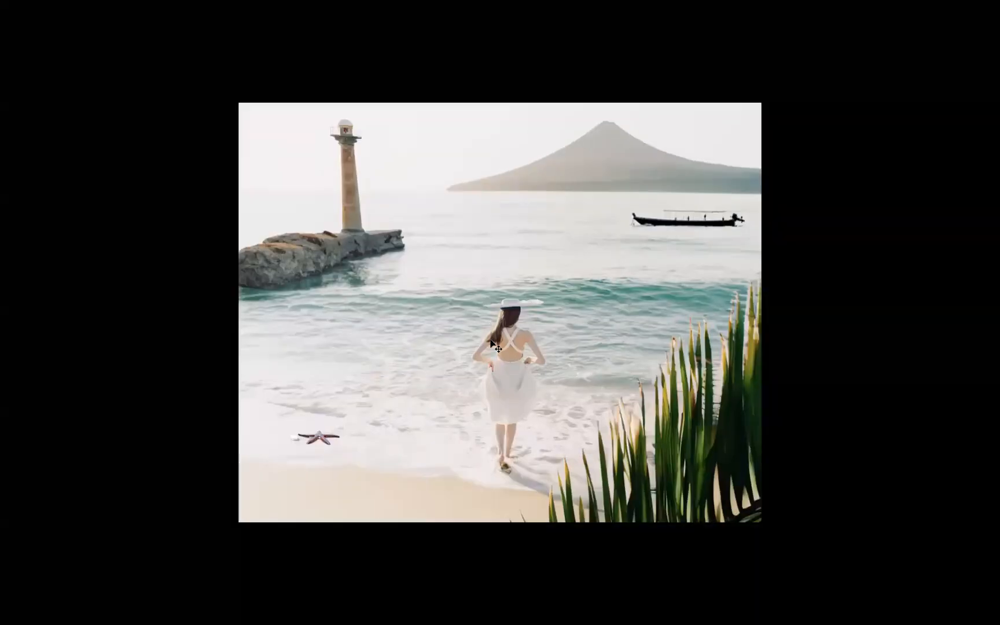